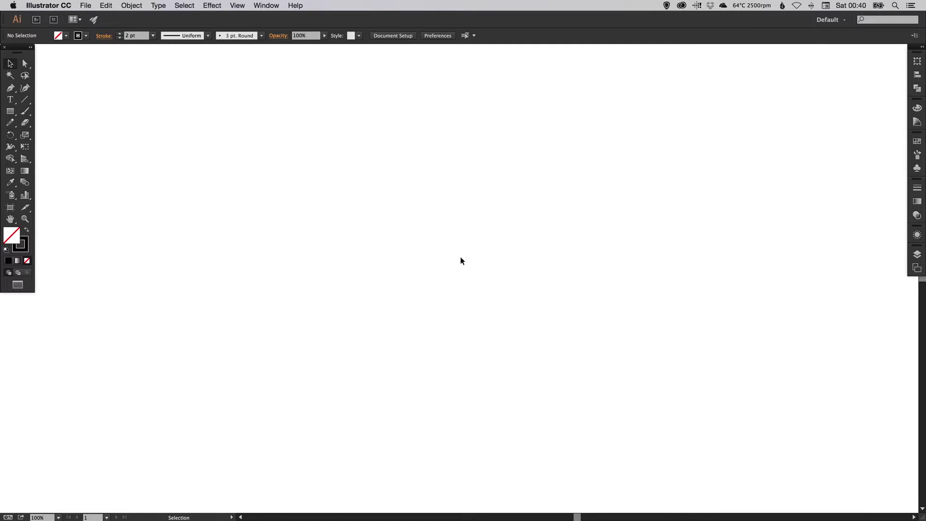
Step: Draw a long horizontal line across the page with a 10 pt stroke weight
click(25, 100)
drag(26, 102, 58, 98)
click(917, 187)
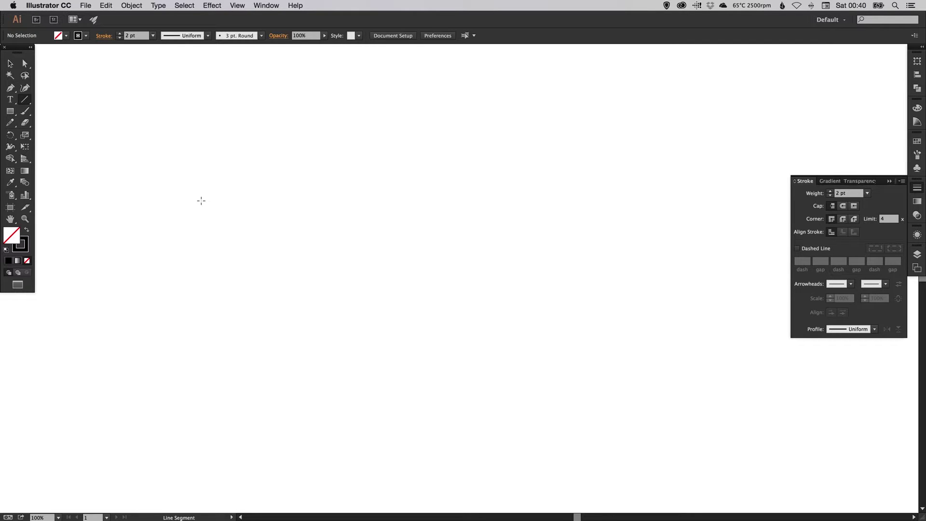
drag(149, 258, 768, 258)
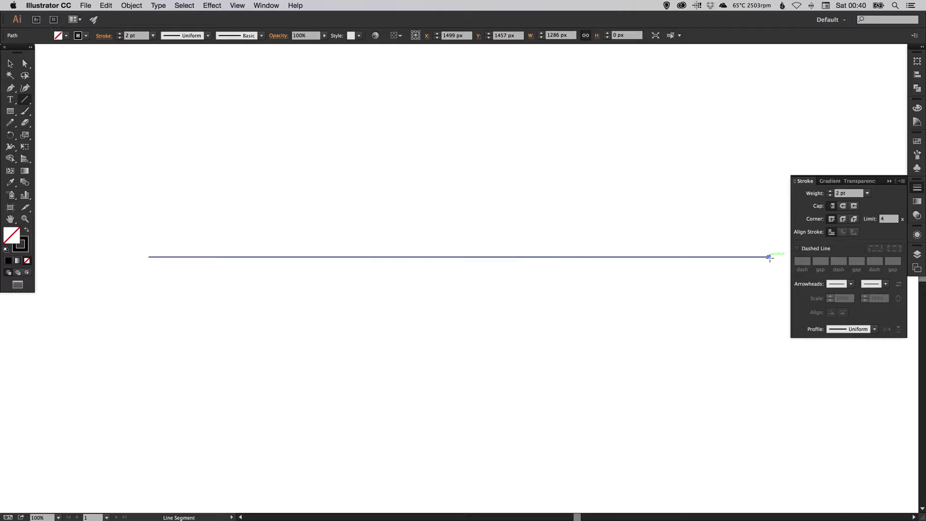
text(v10)
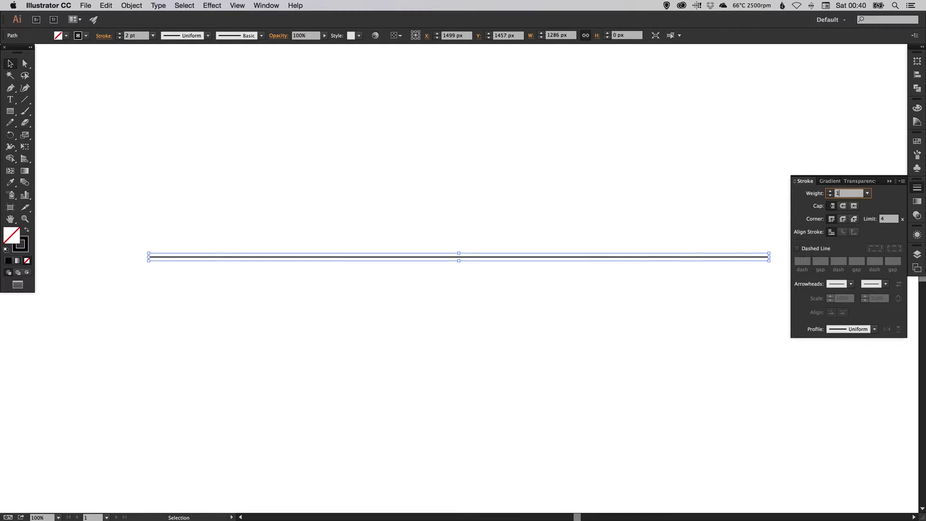
key(Return)
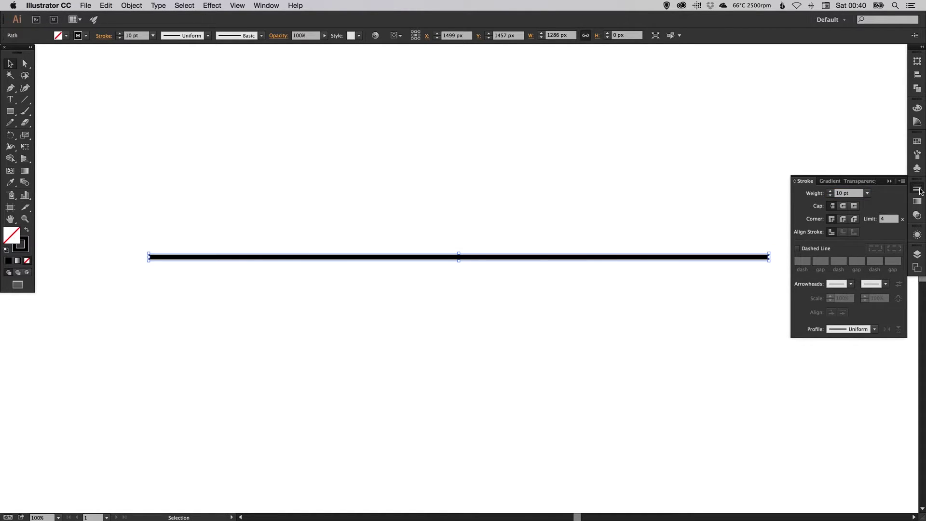
click(917, 188)
click(752, 175)
scroll(577, 210, up, 1)
scroll(577, 212, up, 1)
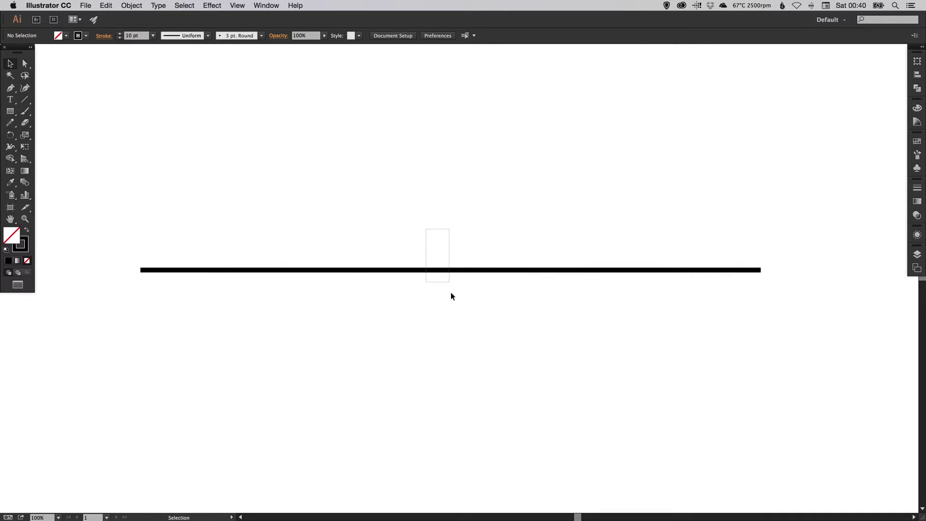
Step: Dash the line with 0 pt dashes and 40 pt gaps, checking it zoomed in
drag(426, 233, 451, 296)
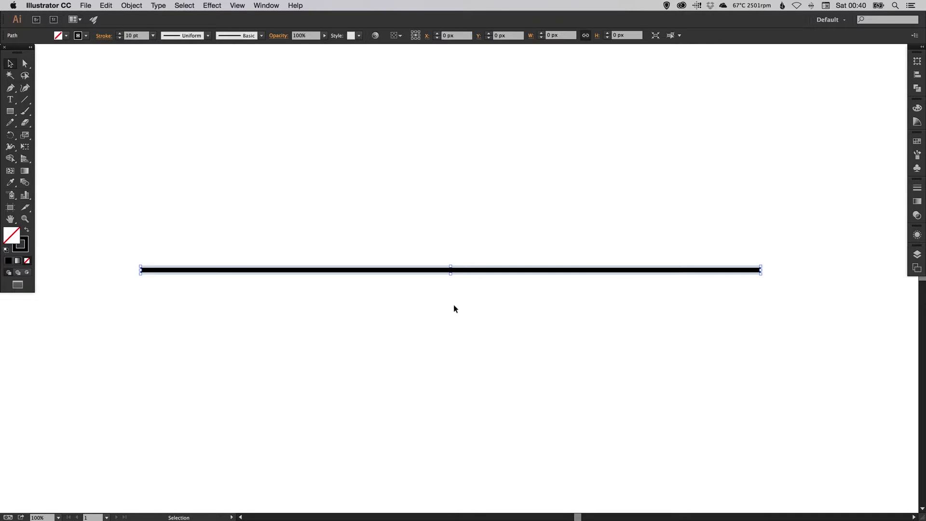
click(917, 189)
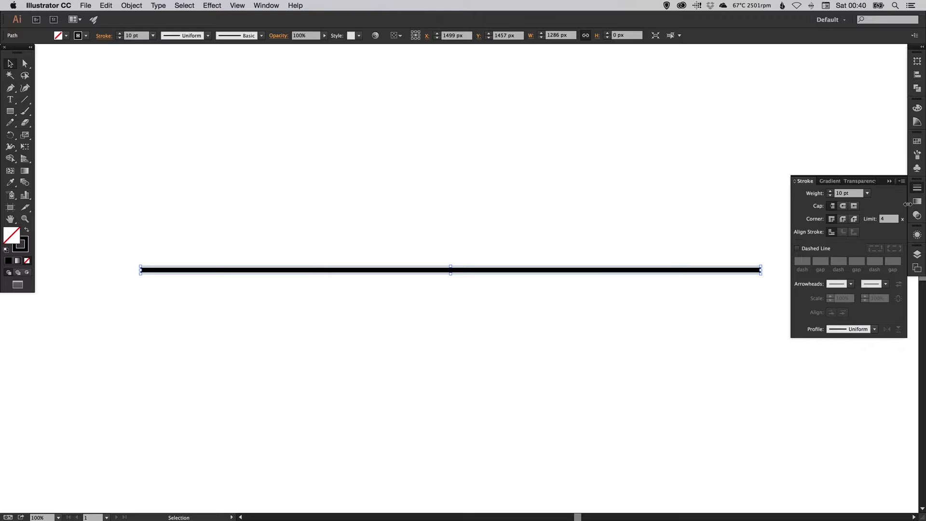
click(797, 248)
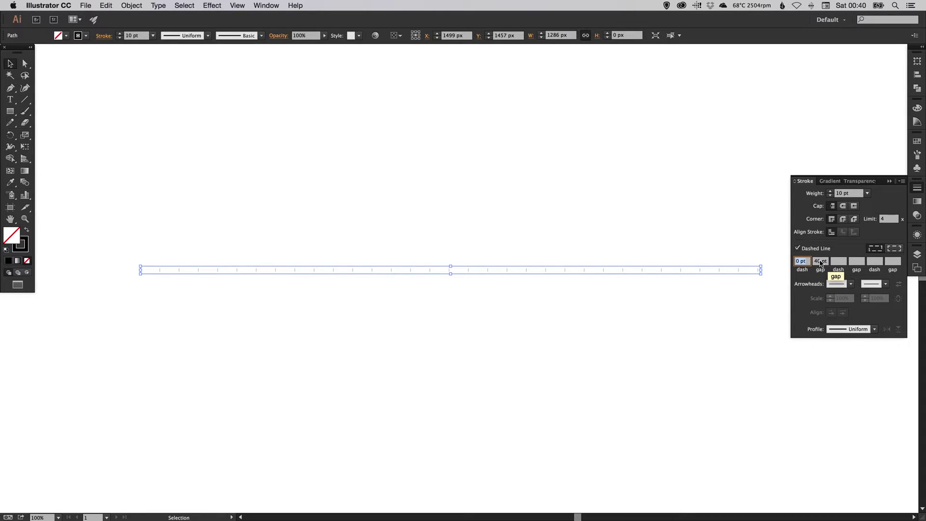
click(465, 207)
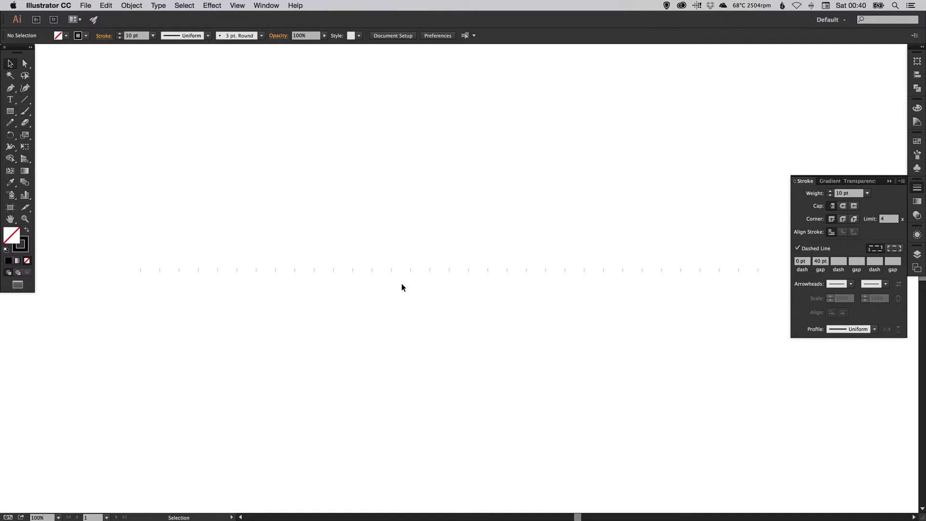
key(super+equal)
key(super+equal)
key(super+1)
Step: Apply Round Cap to the dashed line so its ticks become round dots
drag(422, 220, 476, 307)
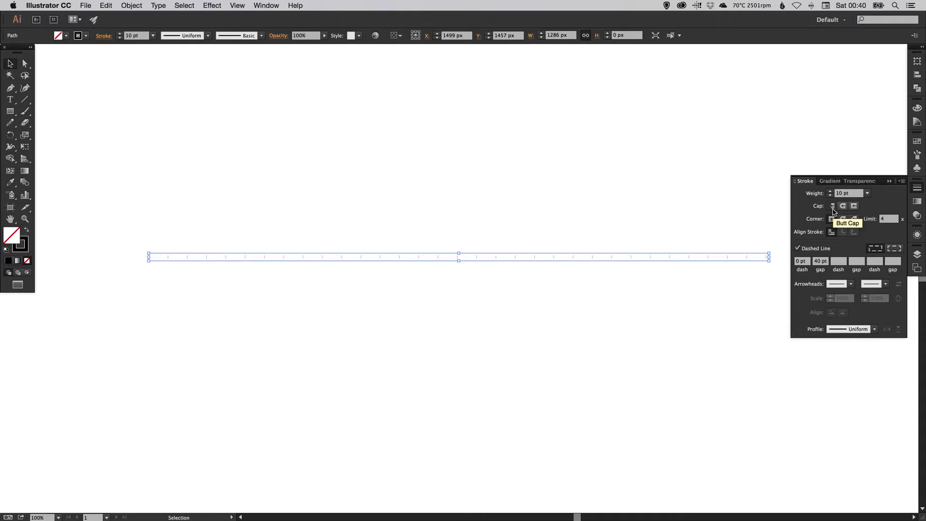
click(843, 207)
click(843, 207)
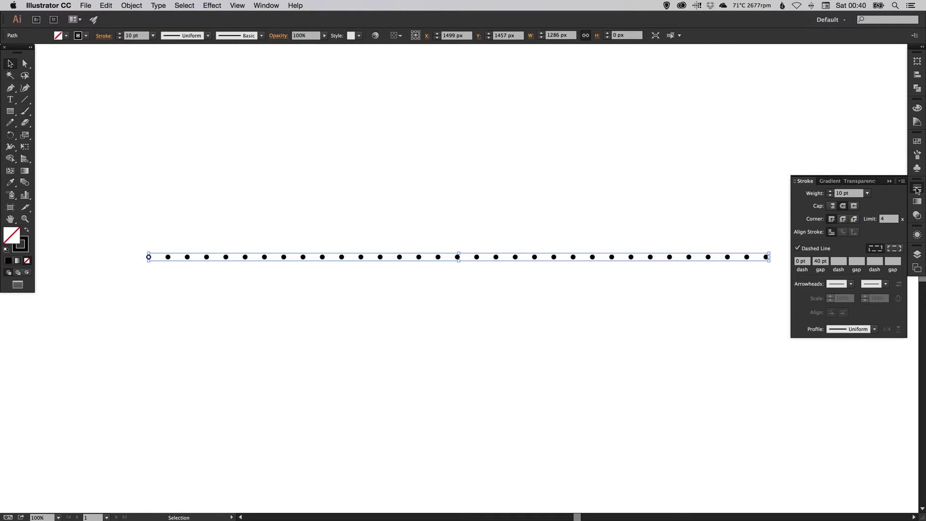
click(916, 188)
click(681, 207)
scroll(486, 207, up, 1)
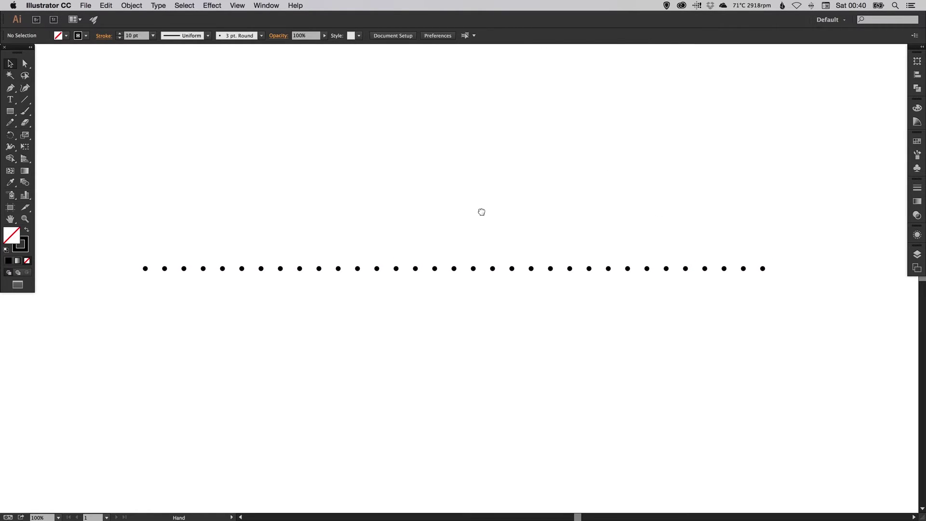
Step: Try dot gaps of 100 pt, 10 pt and 30 pt on the dotted line
drag(483, 209, 477, 359)
click(917, 188)
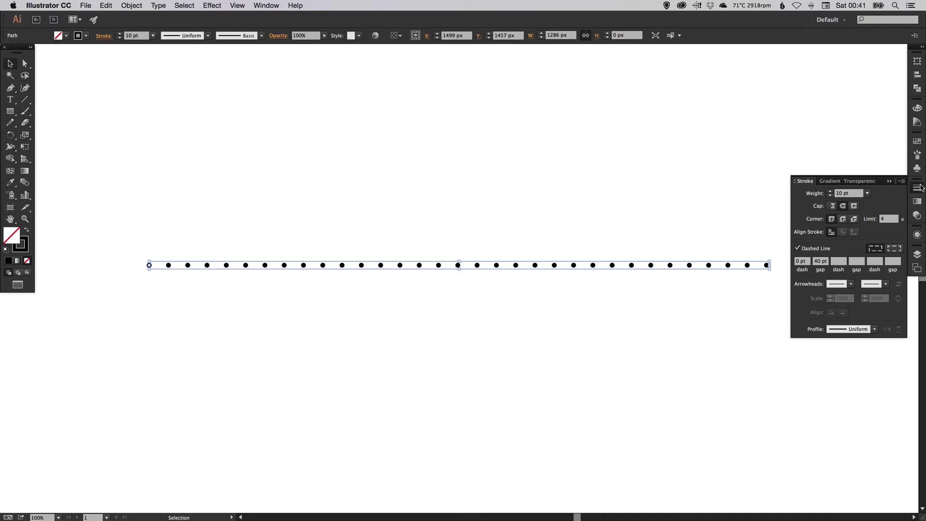
double_click(821, 260)
text(100)
key(Return)
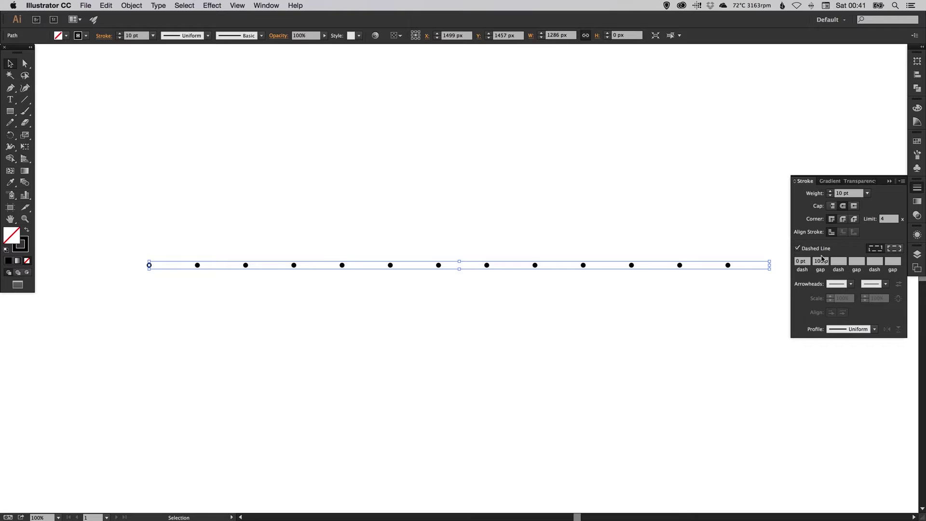
key(super+shift+a)
text(10)
key(Return)
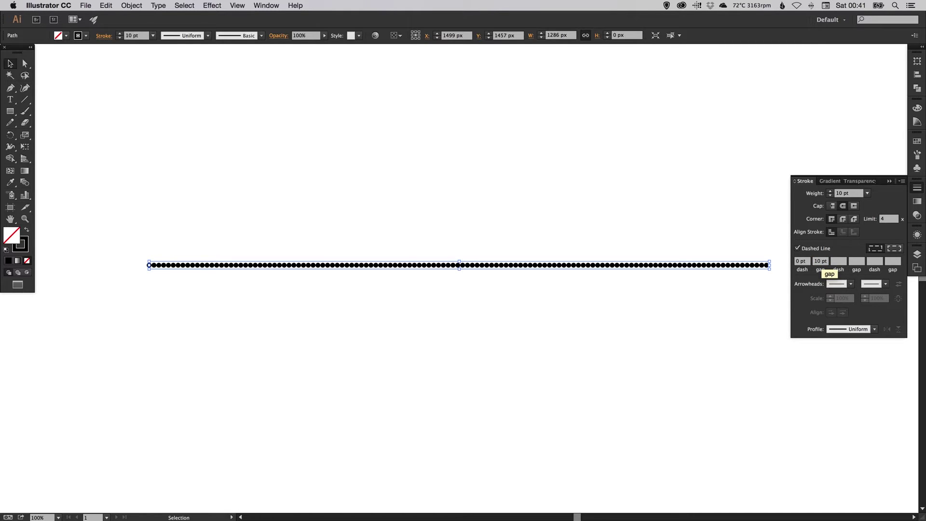
click(663, 212)
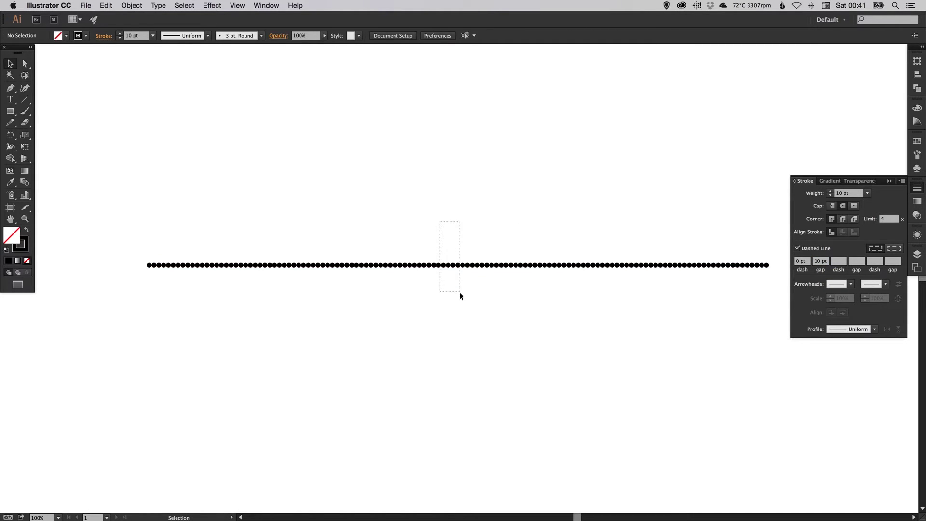
drag(440, 225, 459, 291)
text(30)
key(Return)
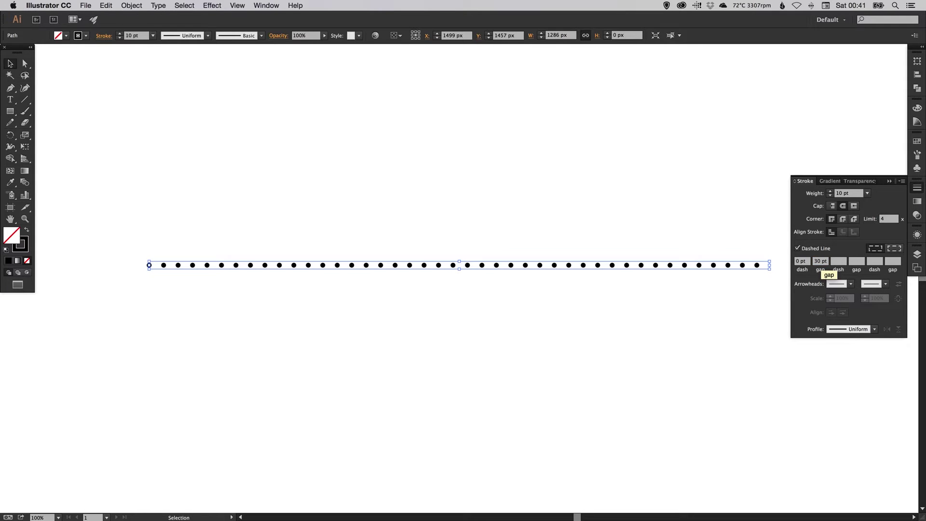
click(506, 202)
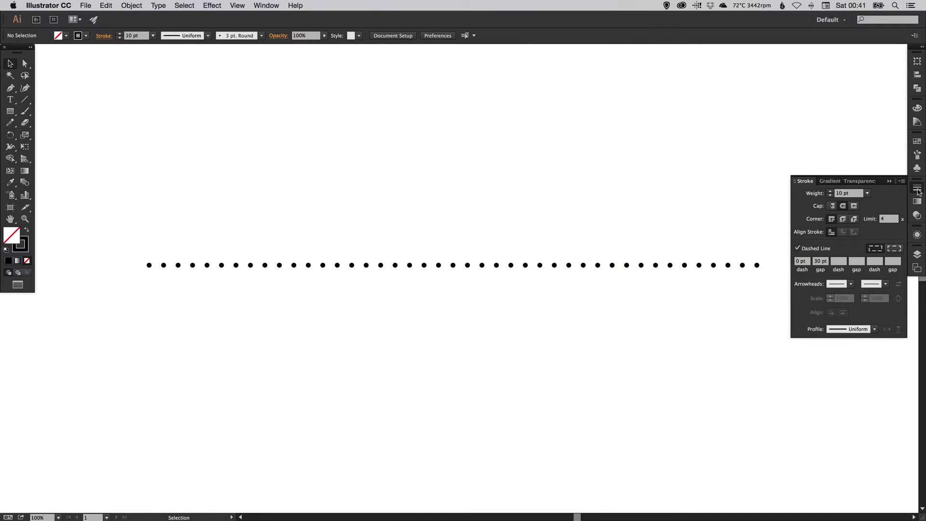
Step: Delete the dotted line and draw a large dotted circle near the page centre
drag(365, 199, 532, 330)
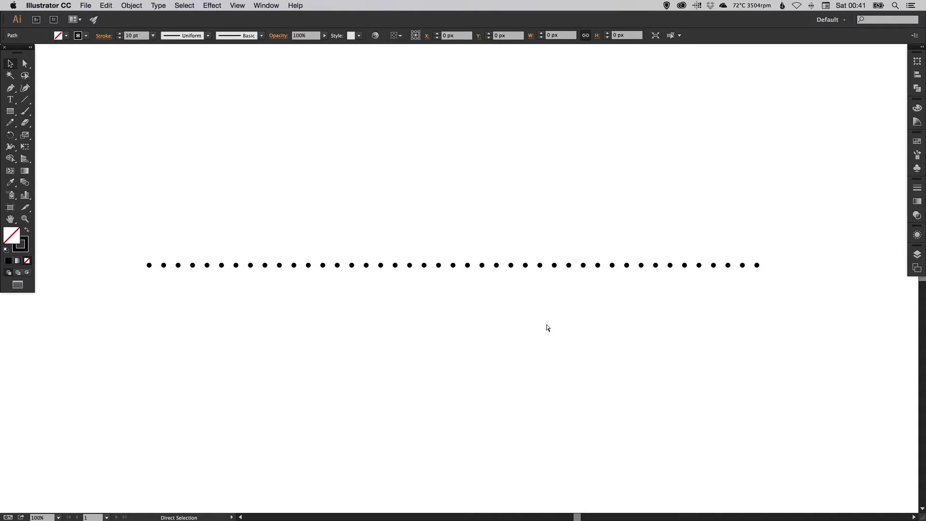
key(Delete)
click(10, 112)
drag(10, 114, 58, 133)
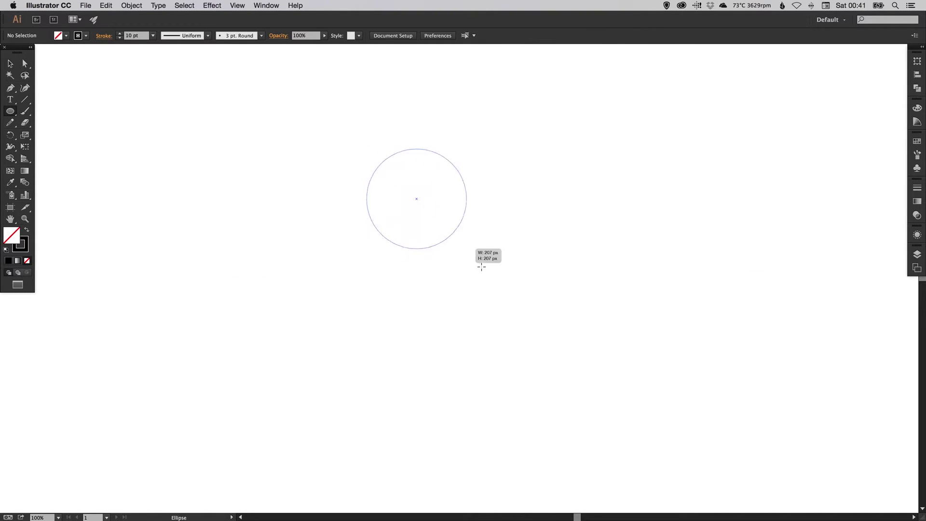
mouse_move(367, 150)
mouse_down()
mouse_move(564, 364)
mouse_move(627, 409)
mouse_up()
key(v)
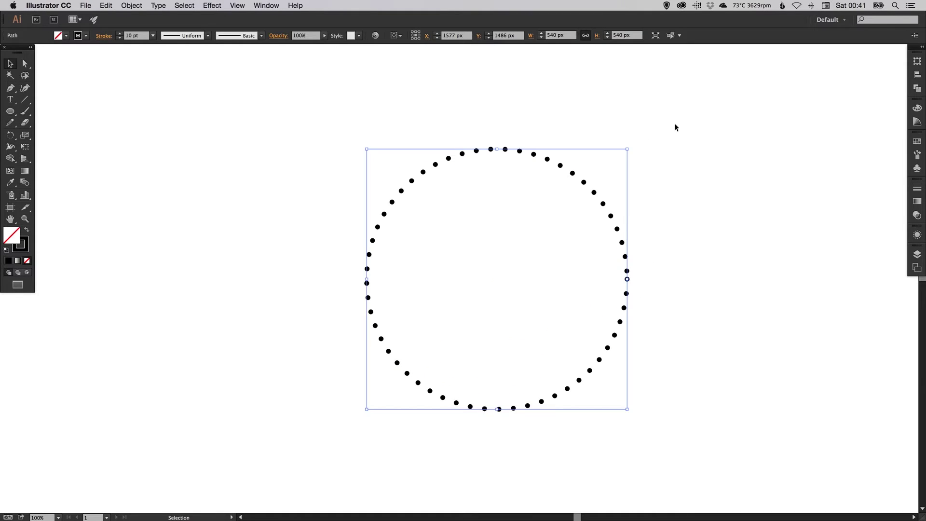
click(673, 126)
drag(558, 163, 542, 153)
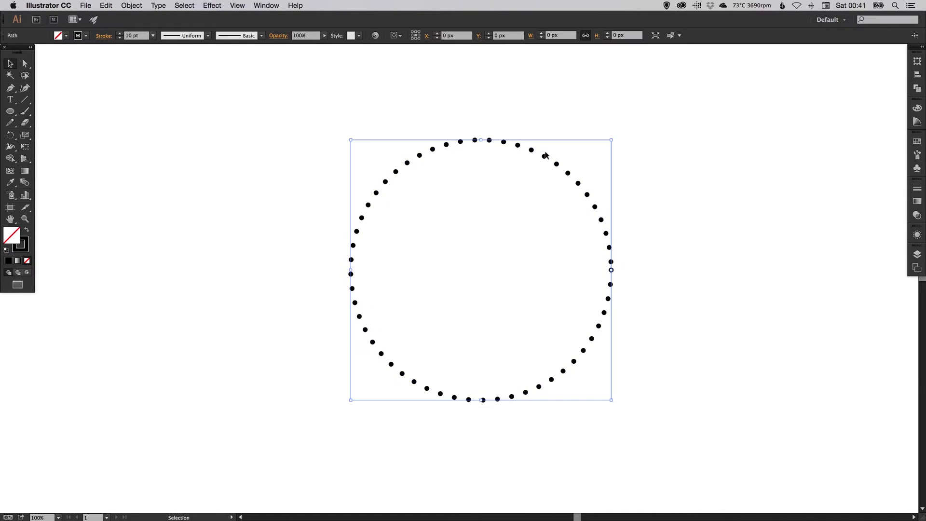
Step: Delete the dotted circle and type a capital A near the page centre
click(249, 150)
key(t)
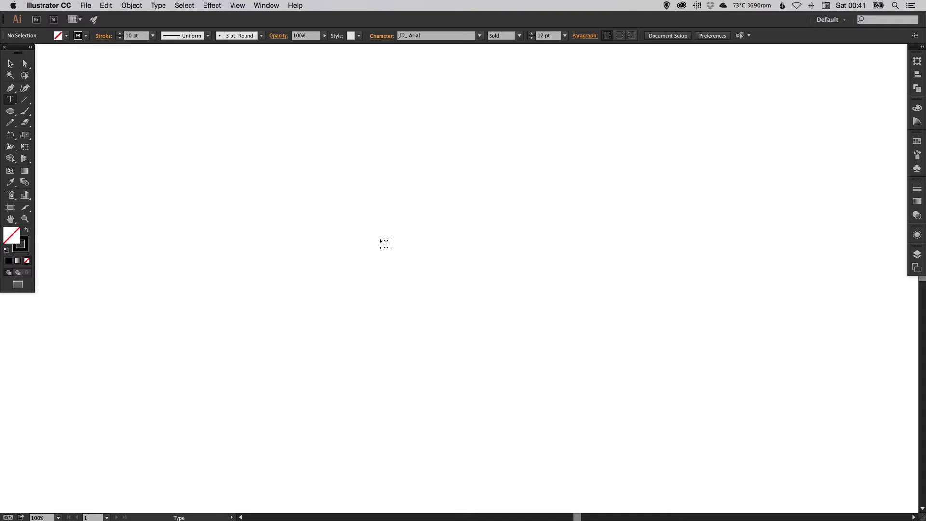
click(382, 244)
text(A)
key(Escape)
Step: Scale the letter A up large and position it near the centre
key(s)
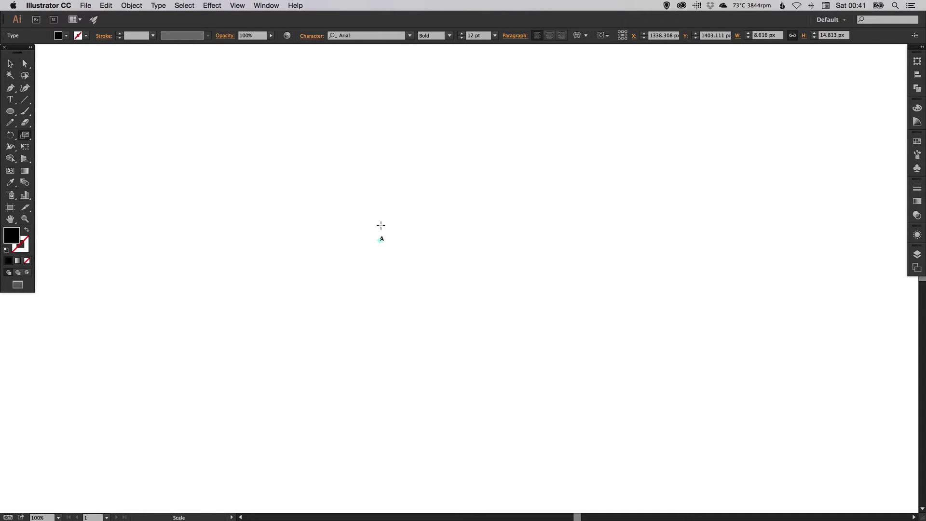
drag(384, 235, 489, 138)
key(v)
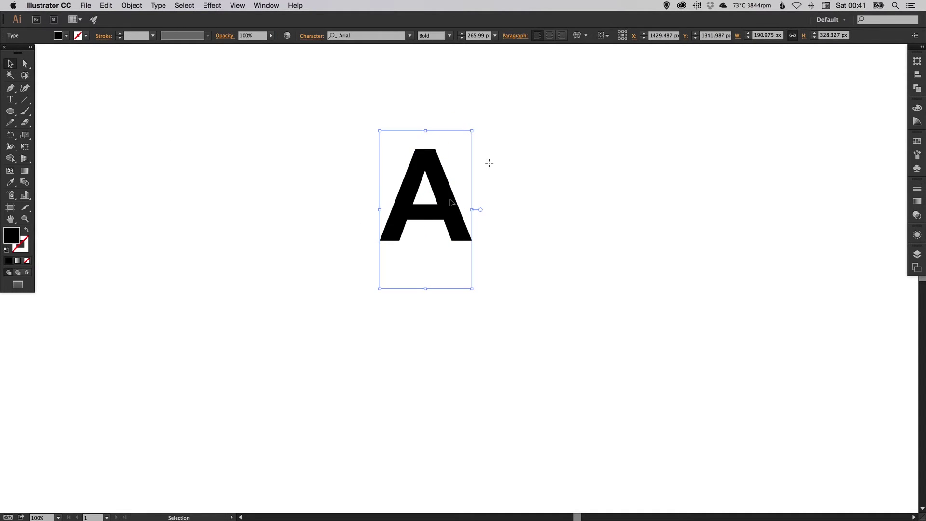
drag(430, 175, 493, 258)
key(s)
drag(527, 175, 576, 115)
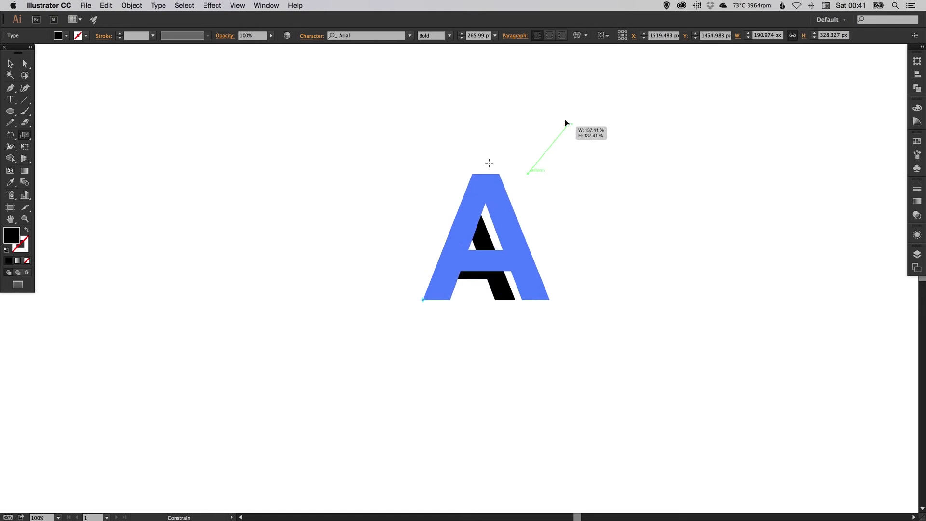
key(v)
drag(518, 224, 497, 237)
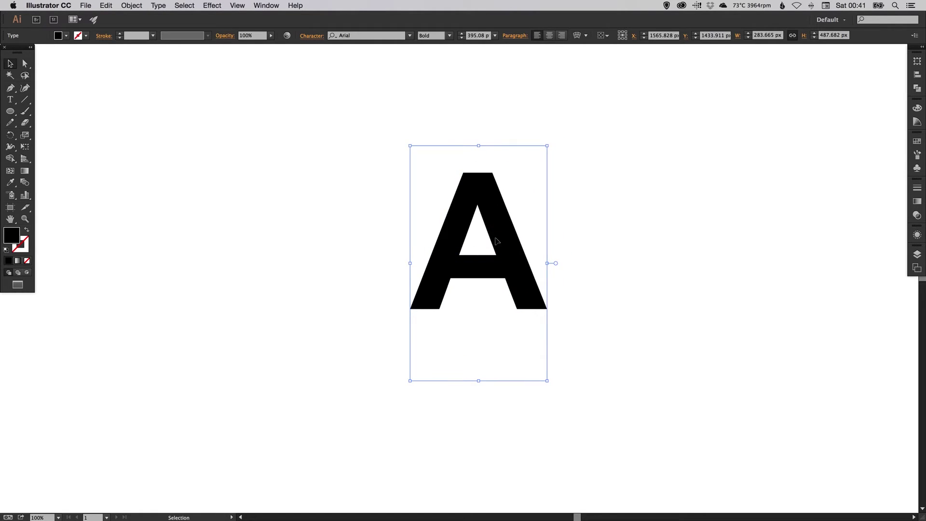
Step: Make the A a stroke outline, dashed with 40 pt gaps and round caps
click(27, 231)
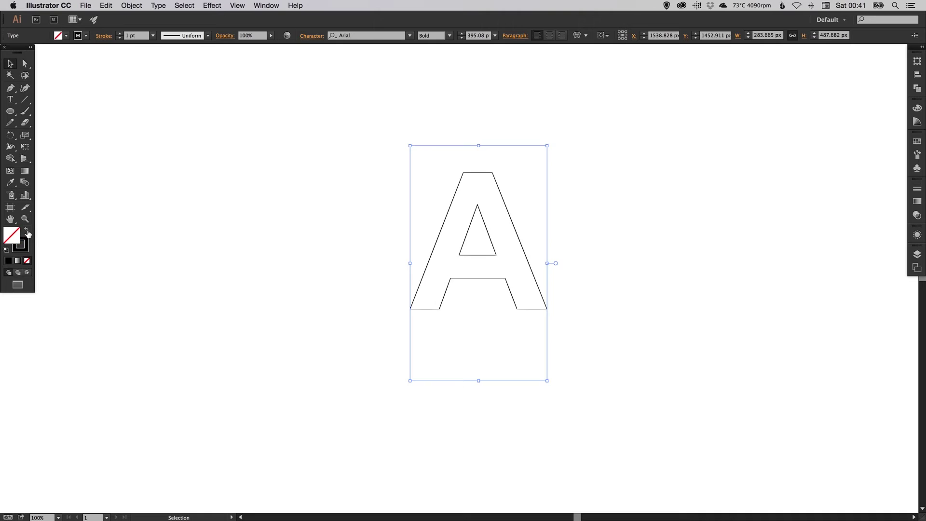
click(917, 188)
click(815, 251)
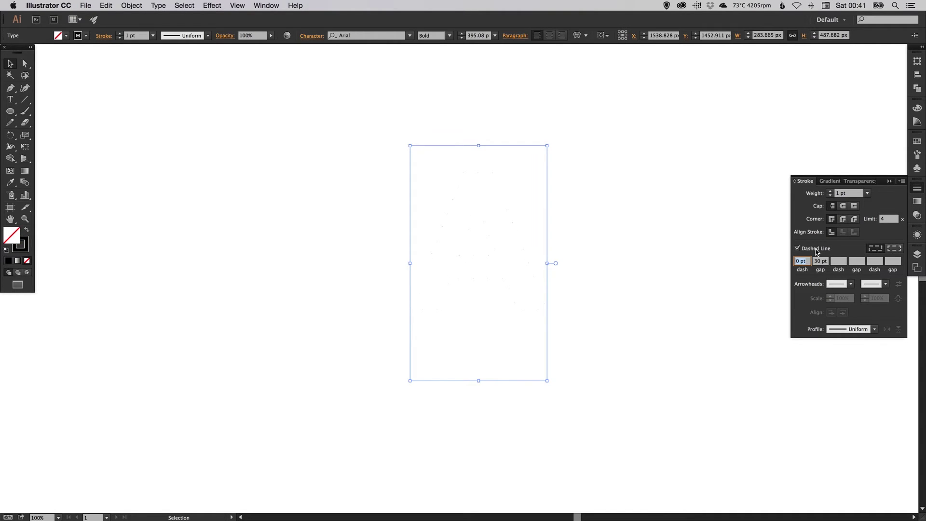
click(818, 262)
text(40)
key(Return)
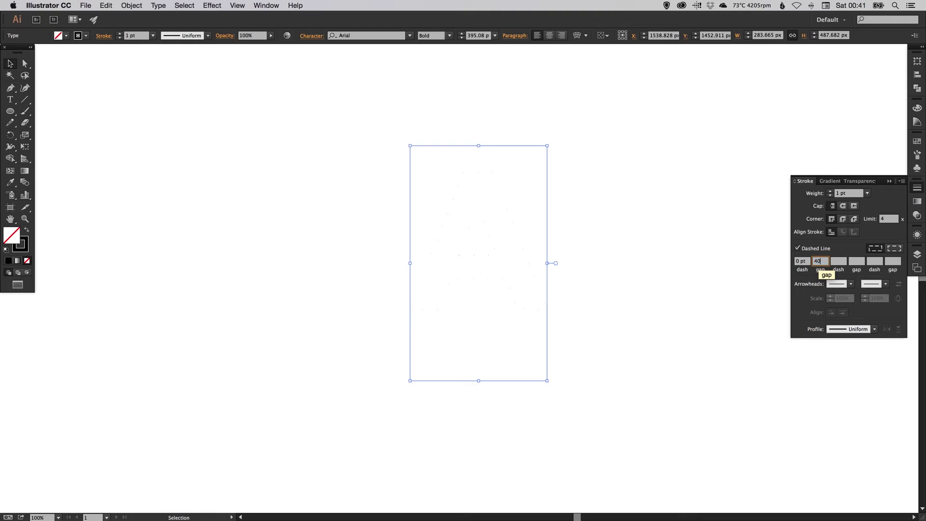
click(842, 205)
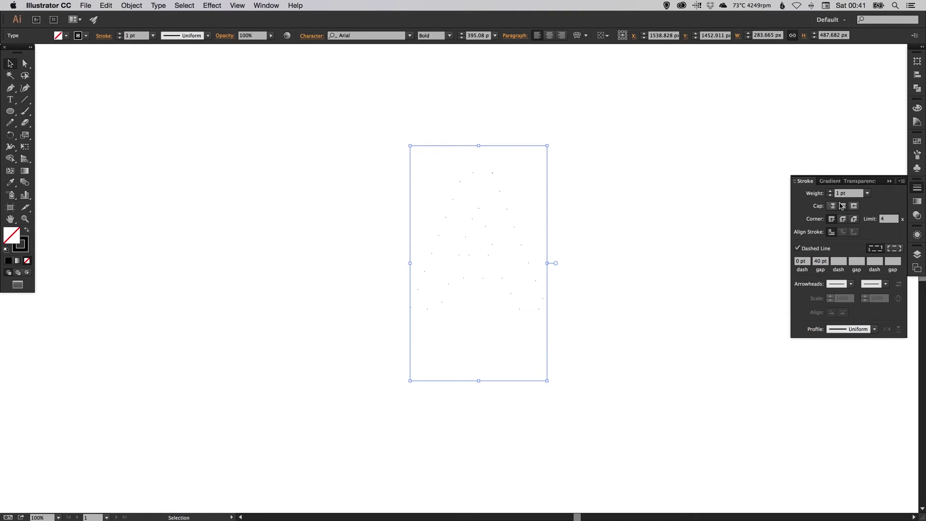
Step: Raise the A's stroke weight to 10 pt and set the dot gap to 20 pt
click(820, 261)
click(831, 190)
click(831, 191)
click(830, 190)
click(831, 190)
text(10)
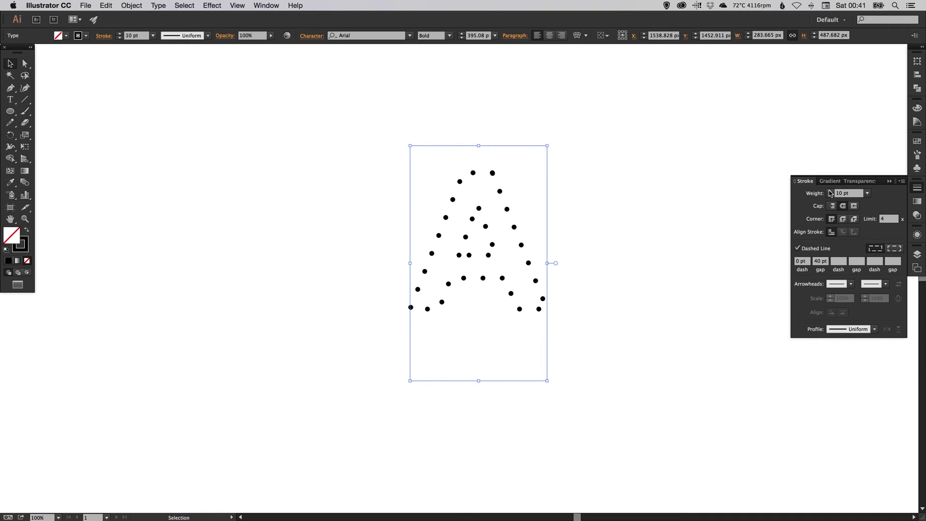
click(821, 261)
text(20)
key(Return)
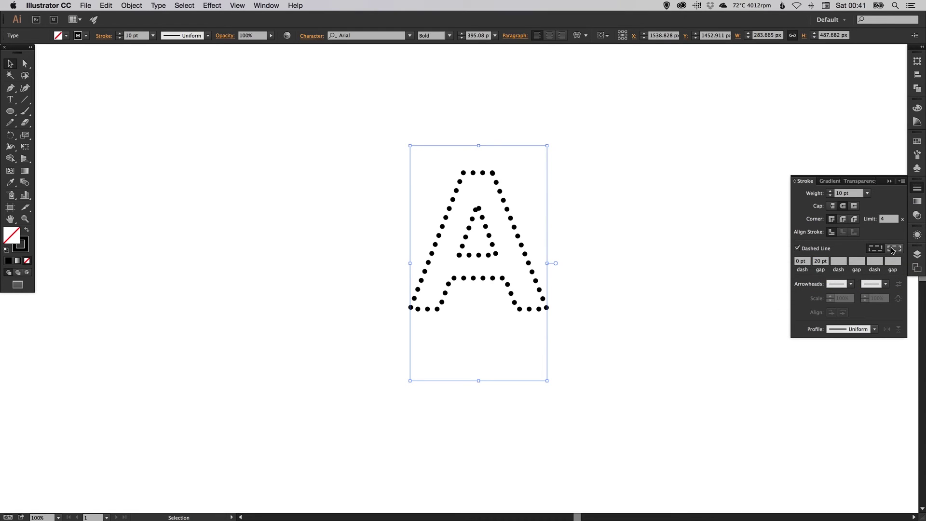
Step: Enlarge the dotted A slightly and move it down and left
click(618, 239)
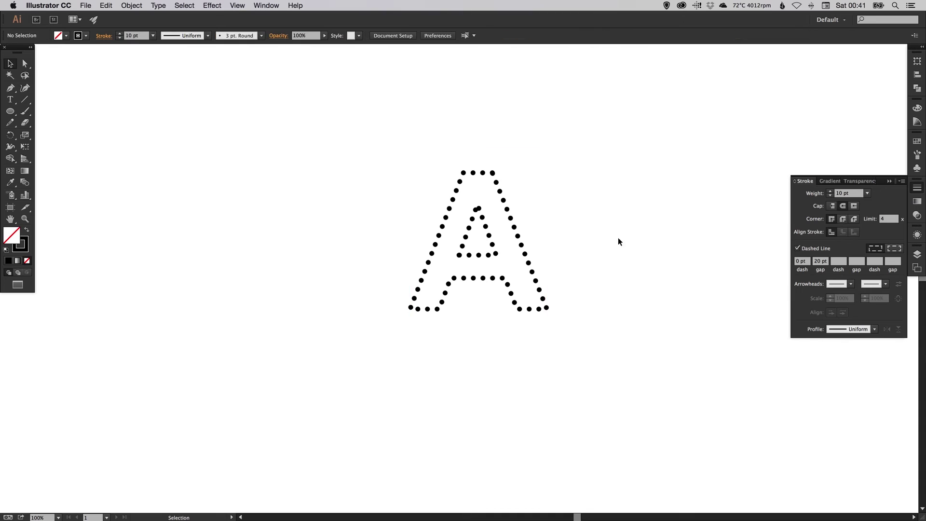
click(527, 248)
key(s)
drag(572, 139, 599, 114)
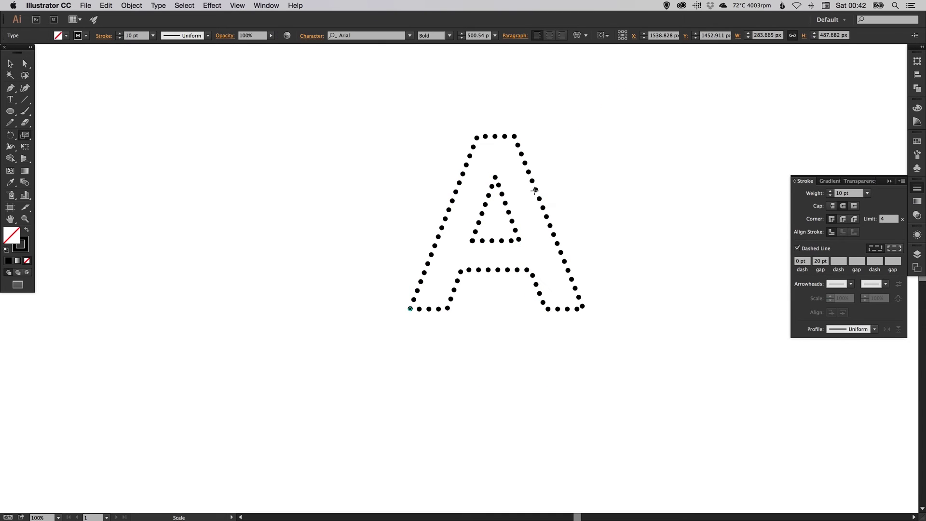
key(v)
drag(512, 199, 496, 229)
click(616, 222)
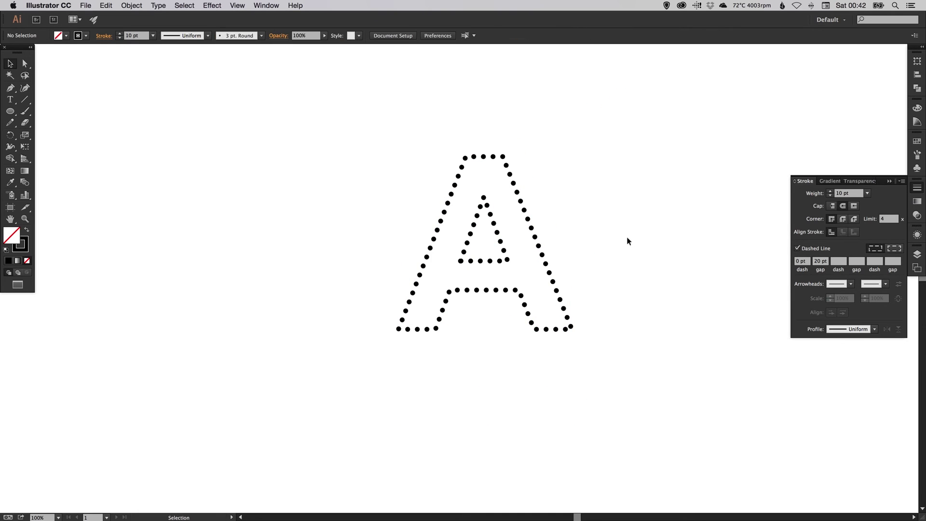
click(916, 187)
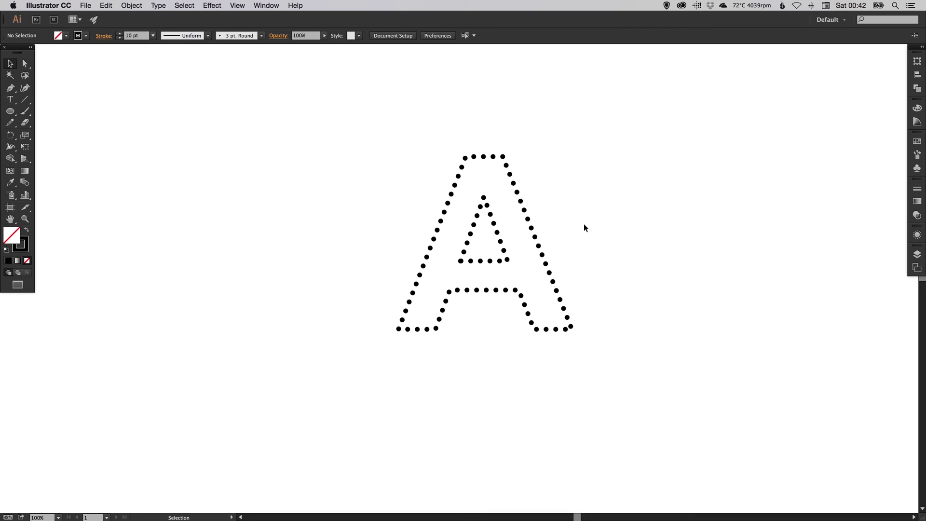